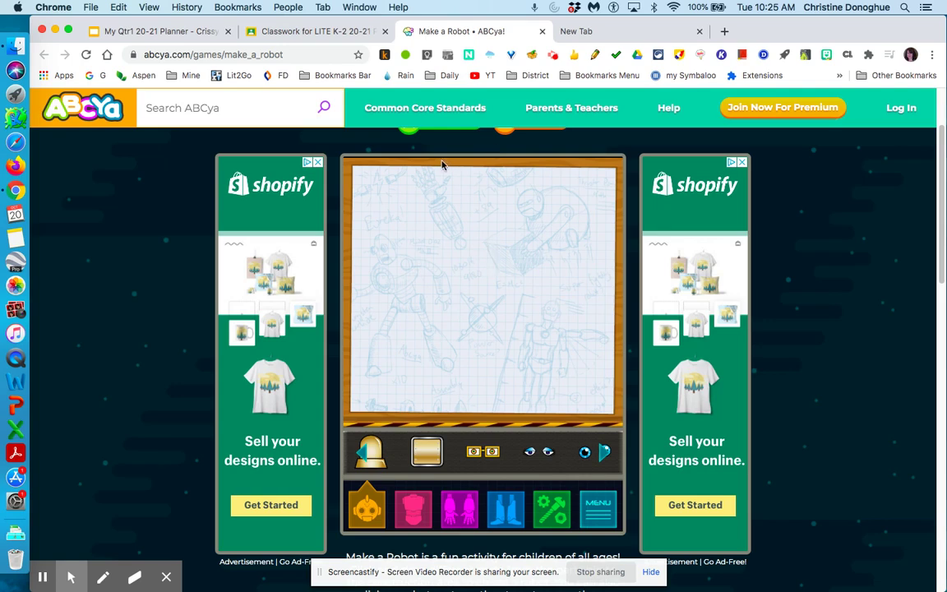
Reopen the Make a Robot game from the ABCya Grade K Skill games list
click(79, 116)
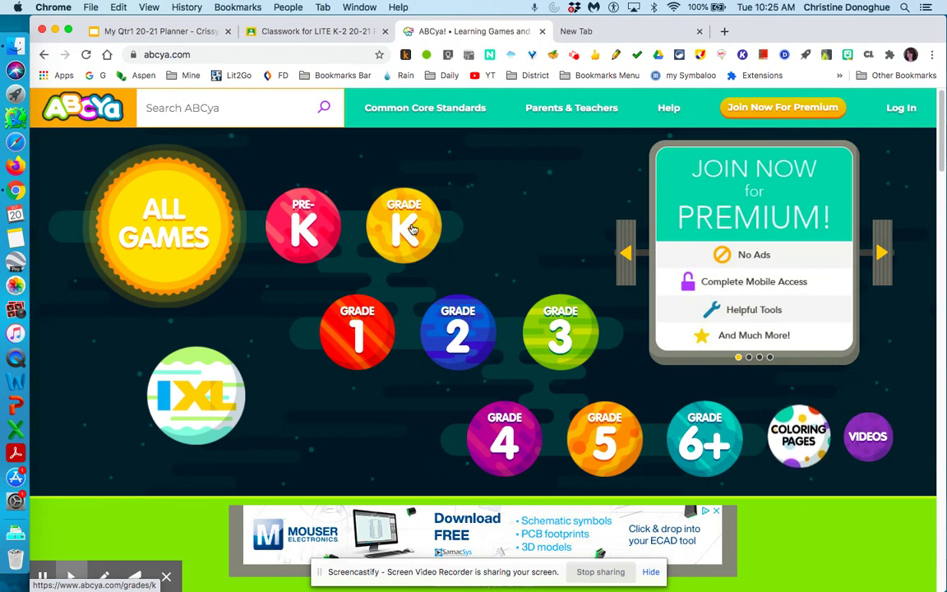
click(411, 232)
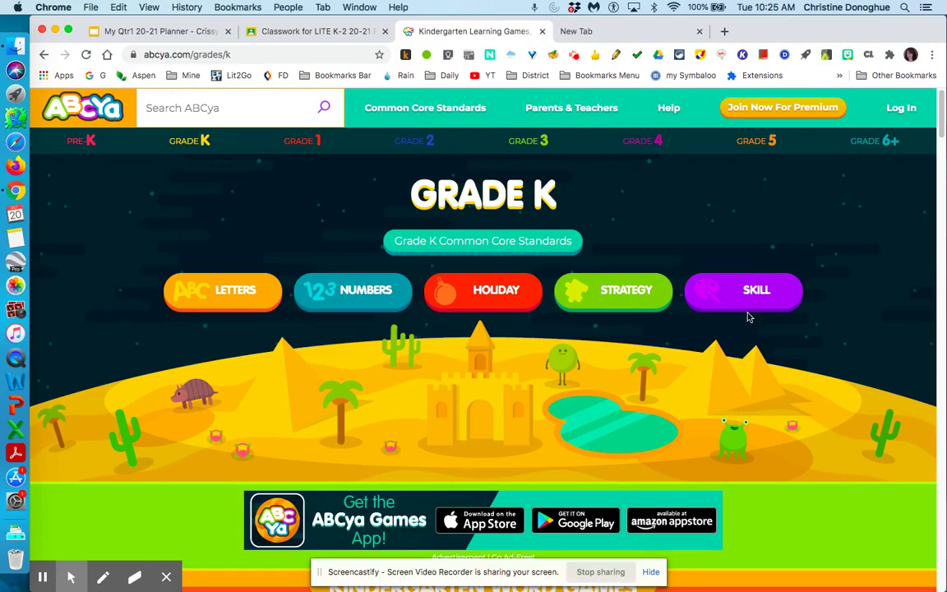
click(751, 292)
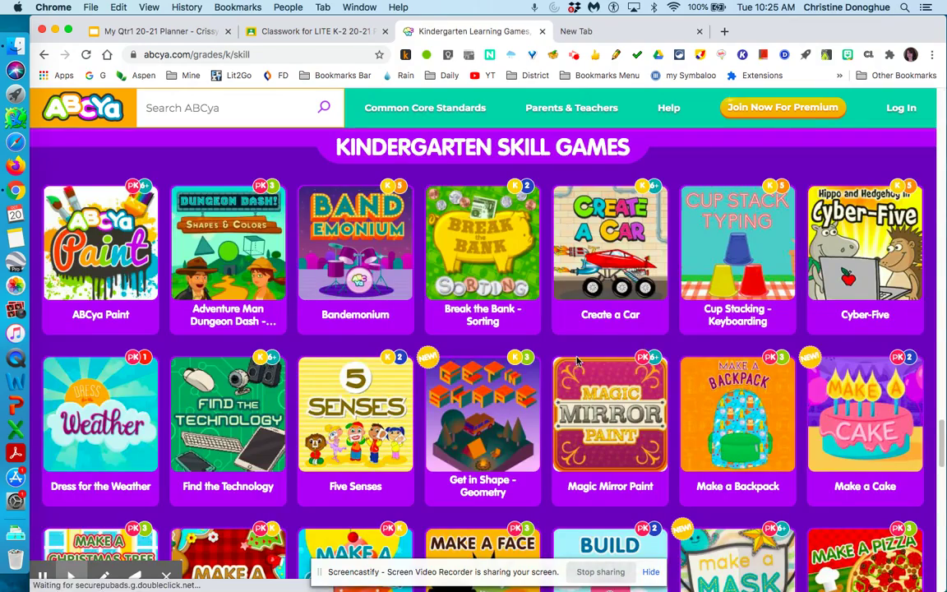
scroll(226, 401, down, 3)
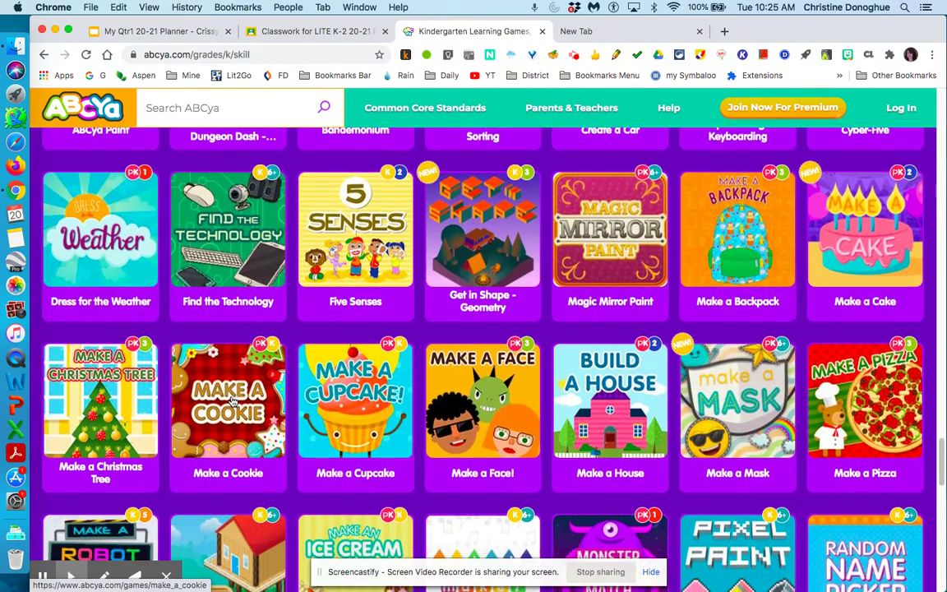
scroll(234, 402, down, 1)
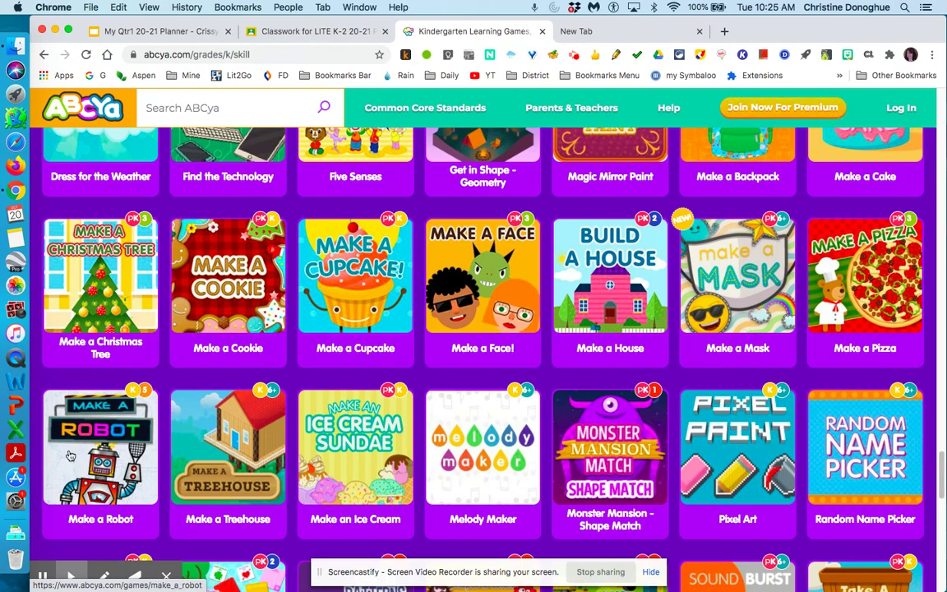
click(87, 461)
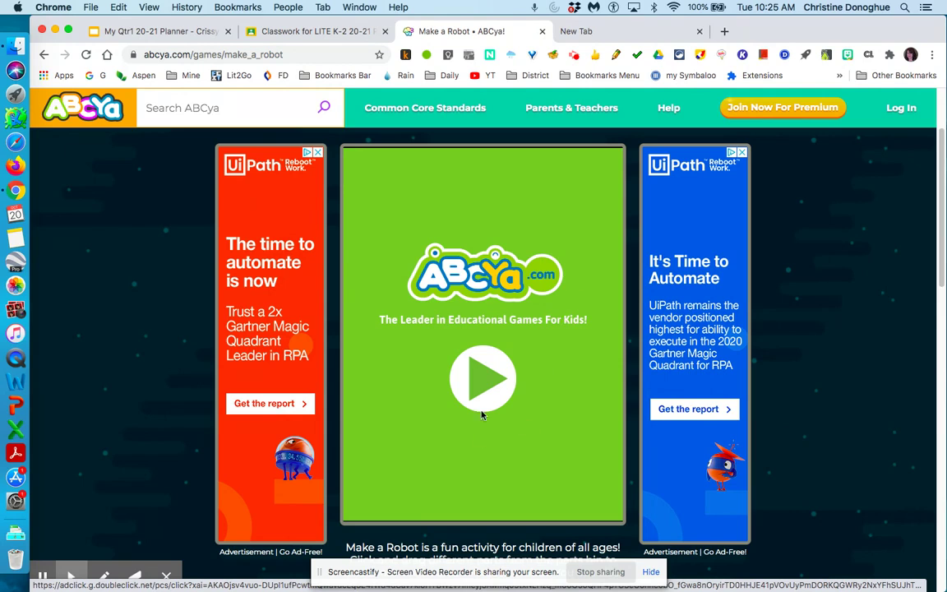
Start the game past the splash and title screens to reach the empty build grid
click(481, 379)
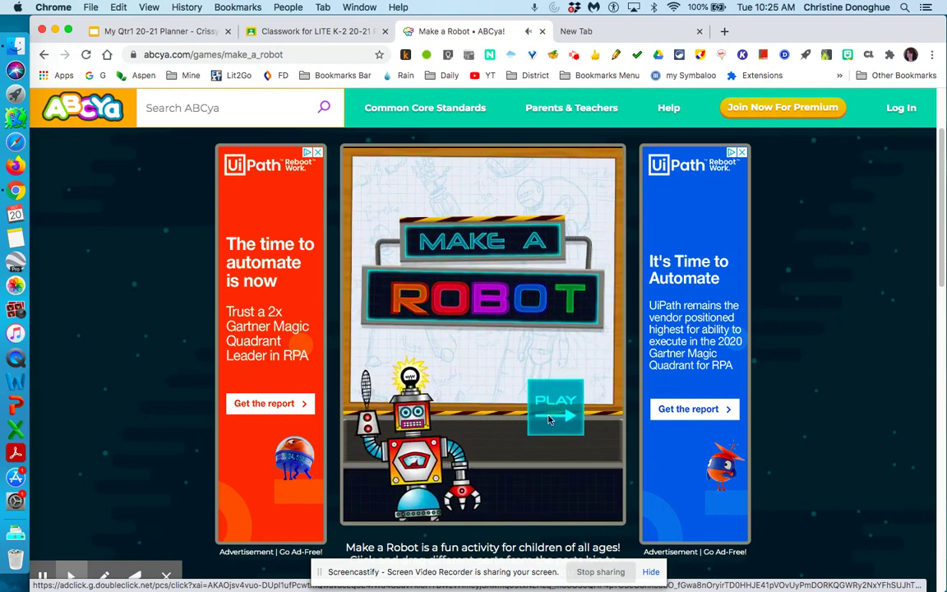
click(576, 427)
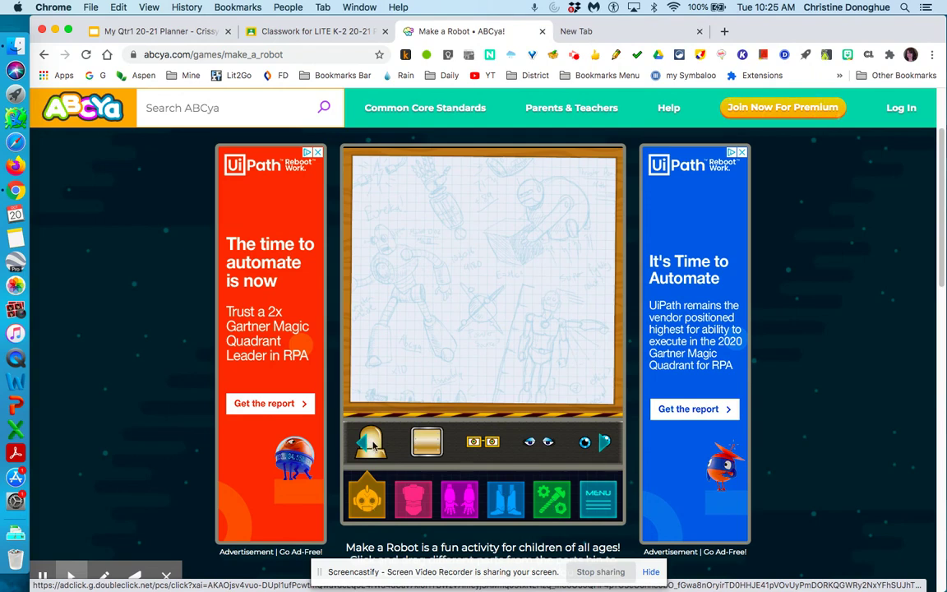
Build a gold domed head with goggle eyes on a square gold body with a control-panel chest
mouse_move(372, 444)
mouse_down()
mouse_move(436, 337)
mouse_move(481, 210)
mouse_up()
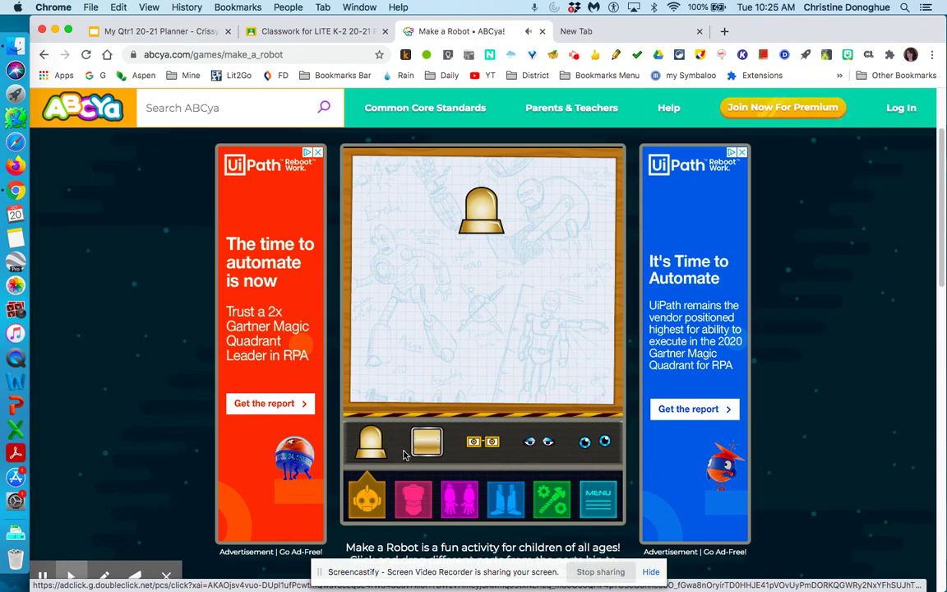
mouse_move(427, 442)
mouse_down()
mouse_move(436, 345)
mouse_move(472, 272)
mouse_move(486, 269)
mouse_up()
drag(494, 445, 492, 210)
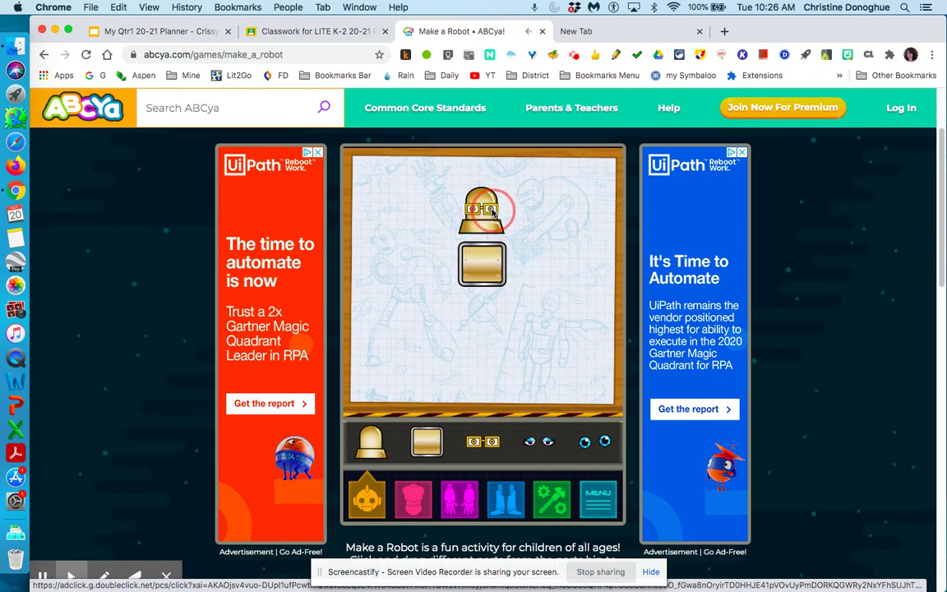
click(423, 505)
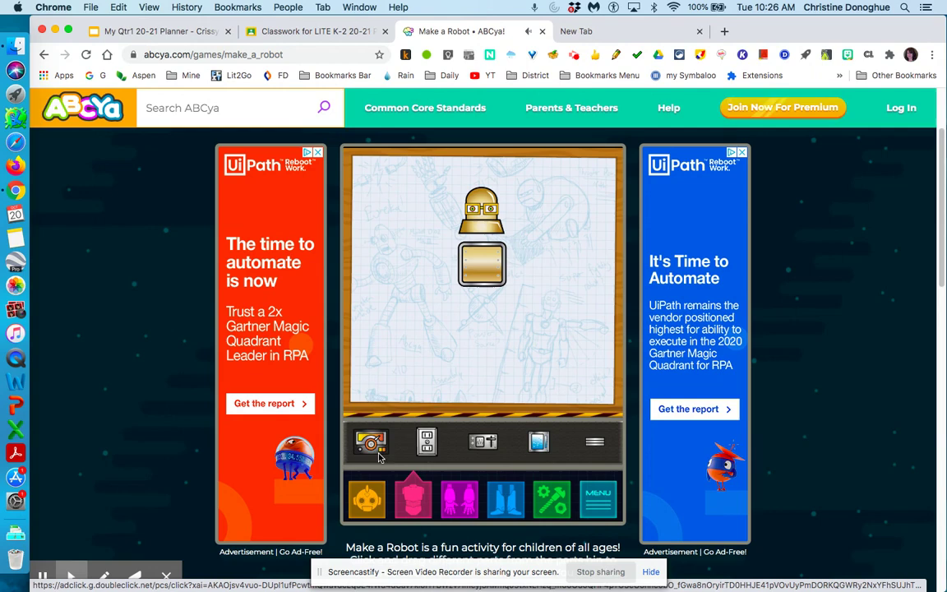
drag(370, 443, 479, 264)
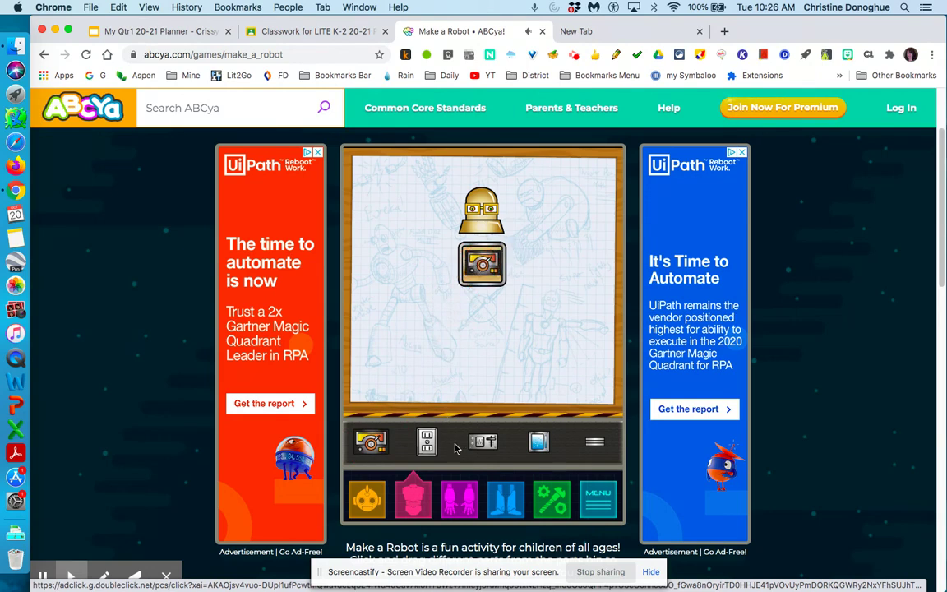
Attach two gold arms, one on each side of the robot's body
click(459, 505)
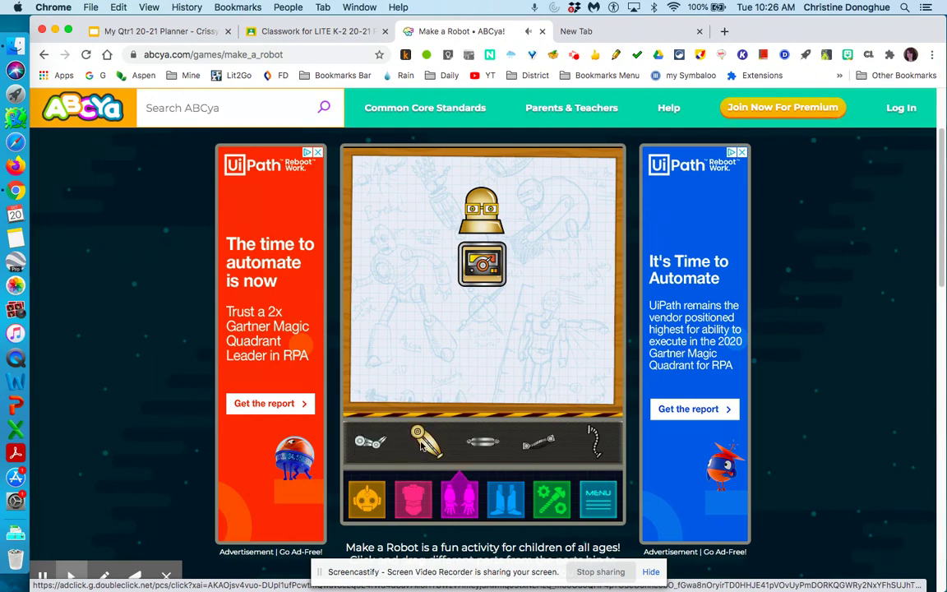
mouse_move(422, 444)
mouse_down()
mouse_move(539, 304)
mouse_move(518, 287)
mouse_move(526, 283)
mouse_up()
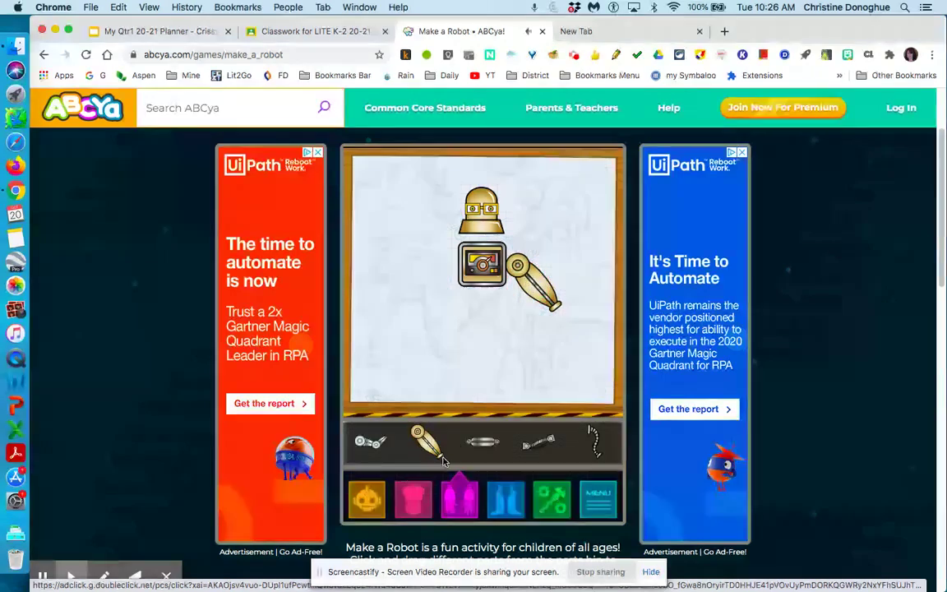
mouse_move(434, 455)
mouse_down()
mouse_move(425, 281)
mouse_move(425, 297)
mouse_up()
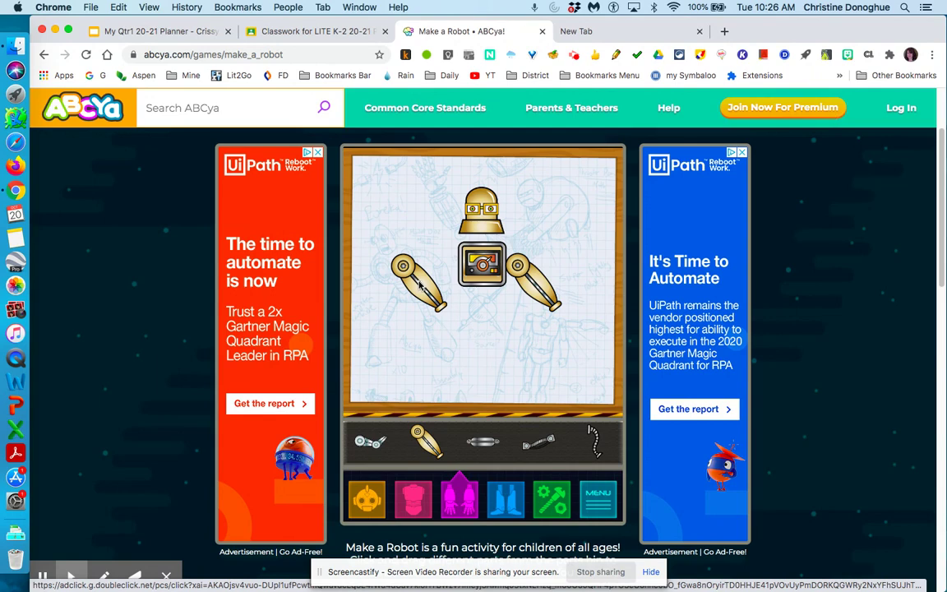
Mirror the left arm, rotate it horizontal and raise it to the shoulder
click(421, 285)
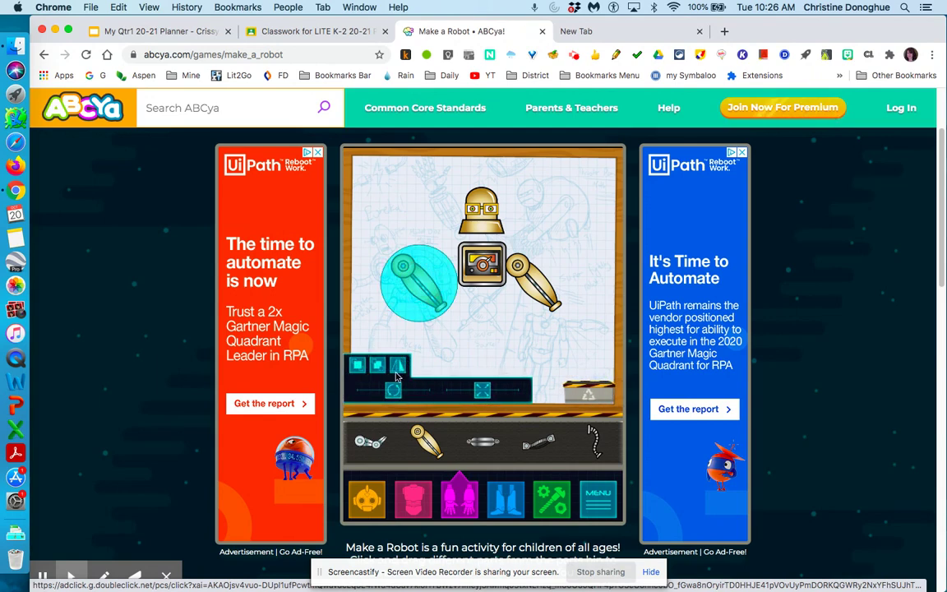
click(399, 368)
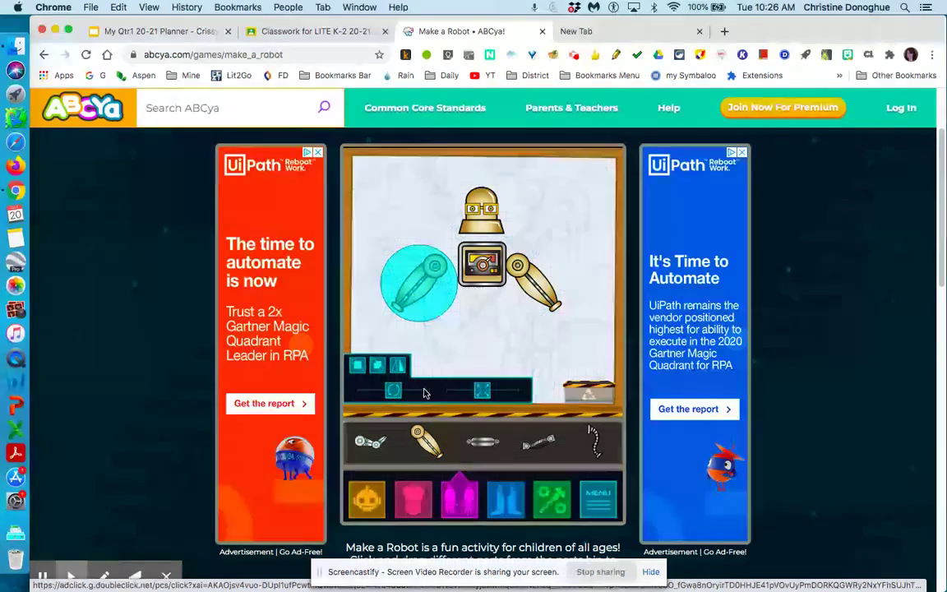
click(395, 392)
drag(394, 392, 413, 415)
drag(432, 323, 428, 255)
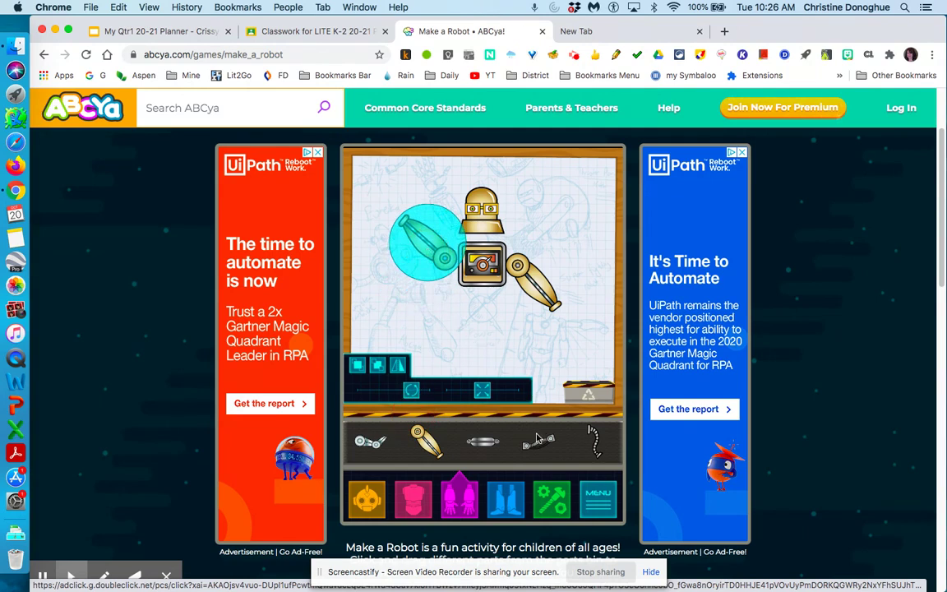
Place a rocket foot under the torso and add the rainbow green panel
click(509, 511)
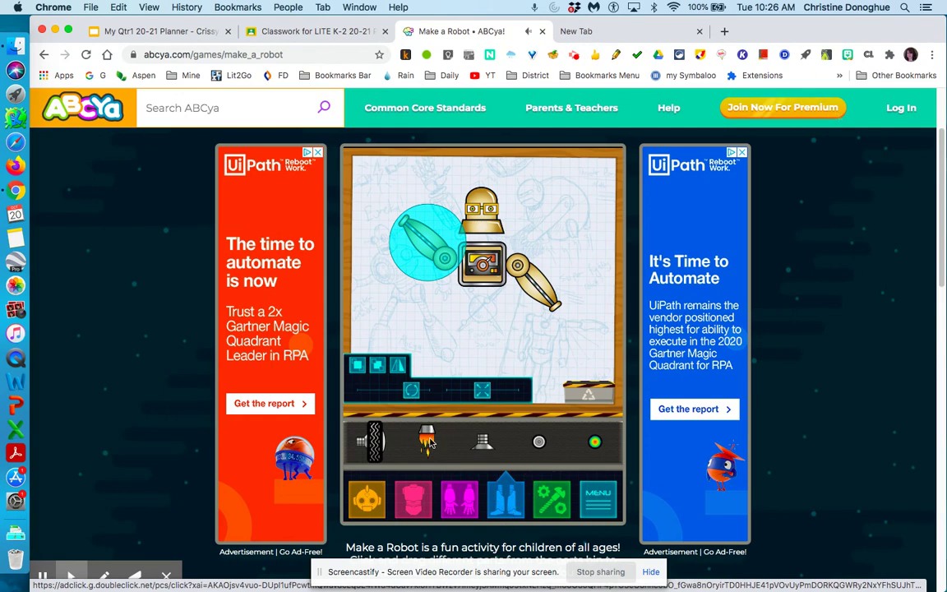
mouse_move(428, 444)
mouse_down()
mouse_move(388, 396)
mouse_move(488, 308)
mouse_move(497, 337)
mouse_move(444, 353)
mouse_move(390, 395)
mouse_move(455, 365)
mouse_move(466, 347)
mouse_up()
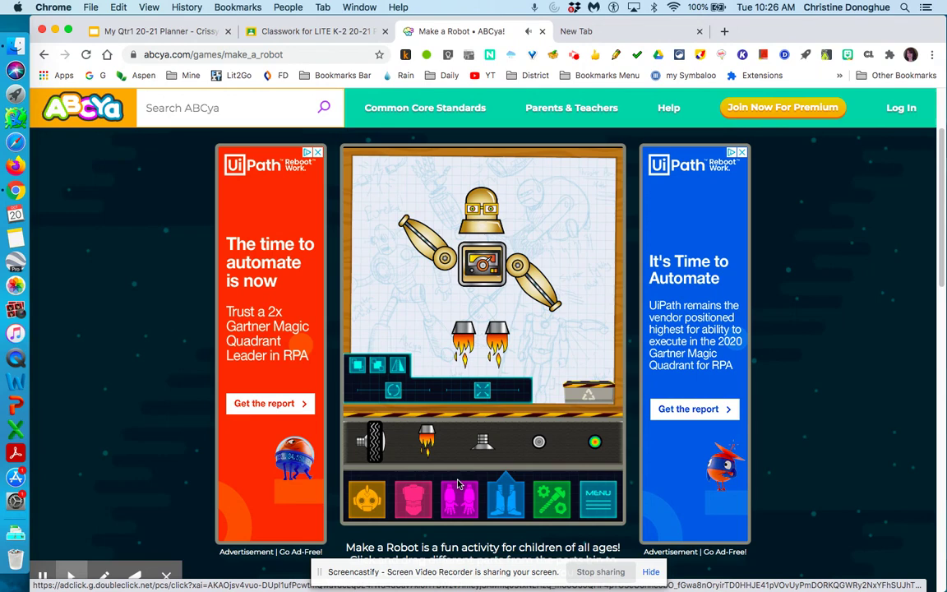
click(413, 499)
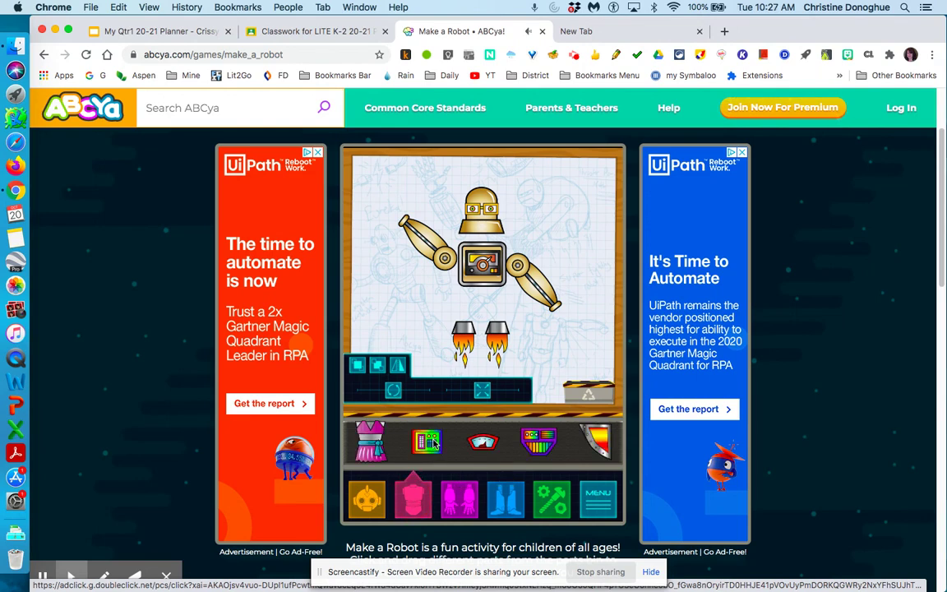
mouse_move(434, 444)
mouse_down()
mouse_move(393, 400)
mouse_move(422, 321)
mouse_move(484, 302)
mouse_move(380, 399)
mouse_move(416, 322)
mouse_move(488, 302)
mouse_up()
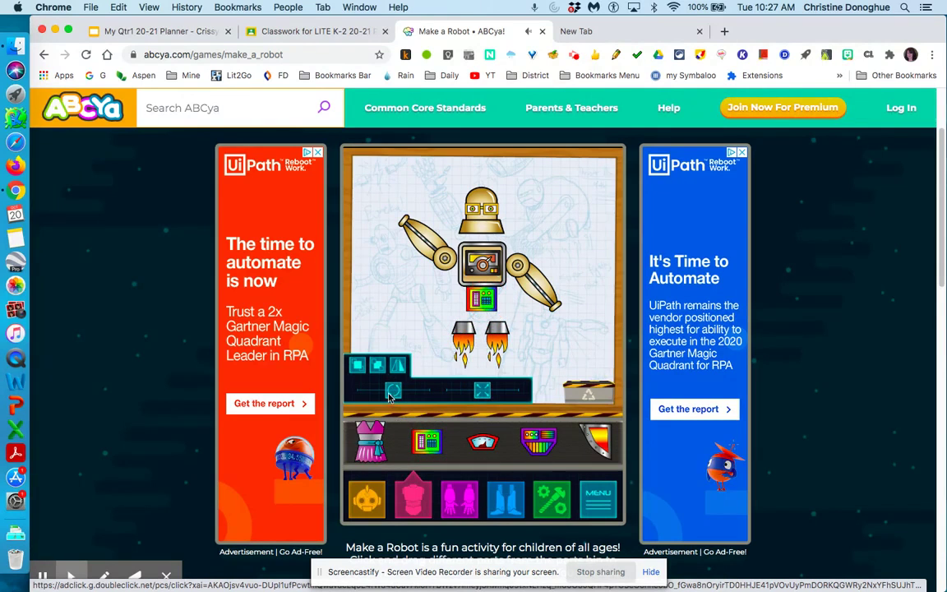
Enlarge the green panel and nudge it down into place on the lower torso
click(495, 392)
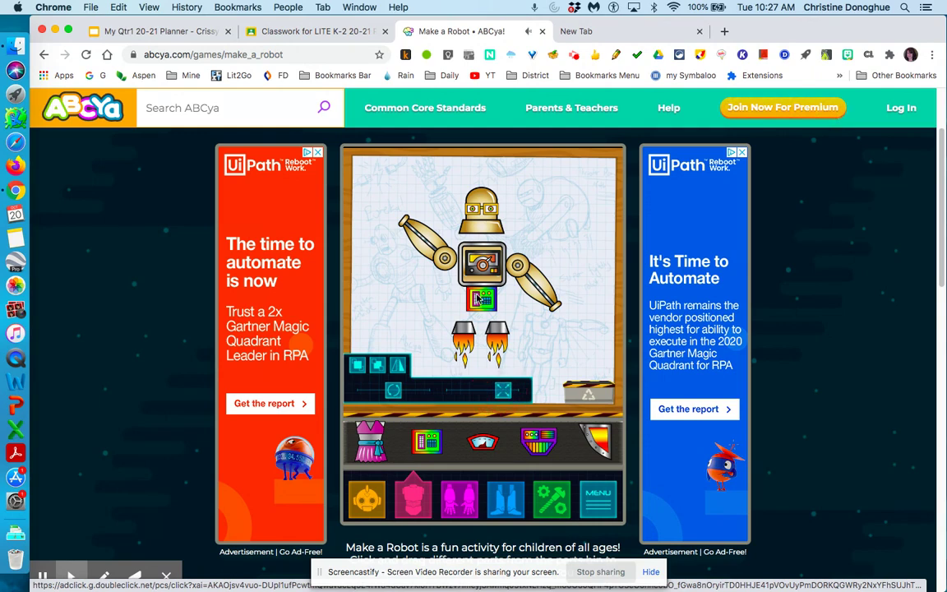
click(477, 299)
drag(483, 393, 518, 390)
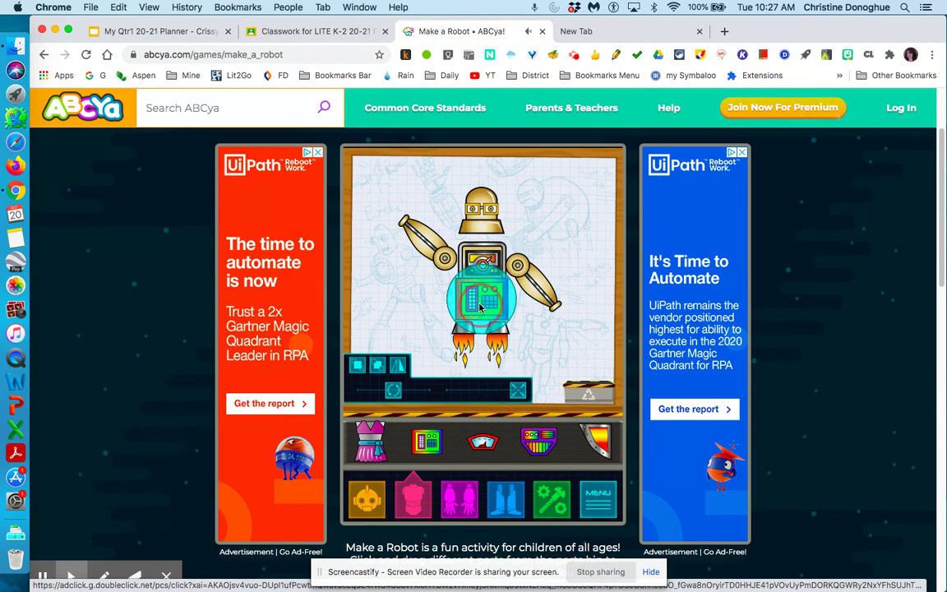
drag(475, 293, 482, 313)
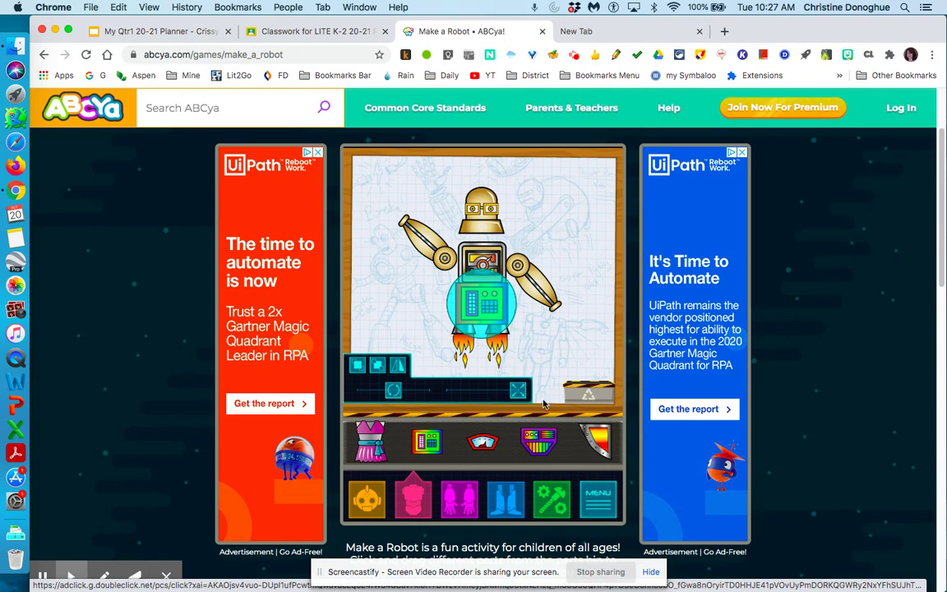
click(543, 499)
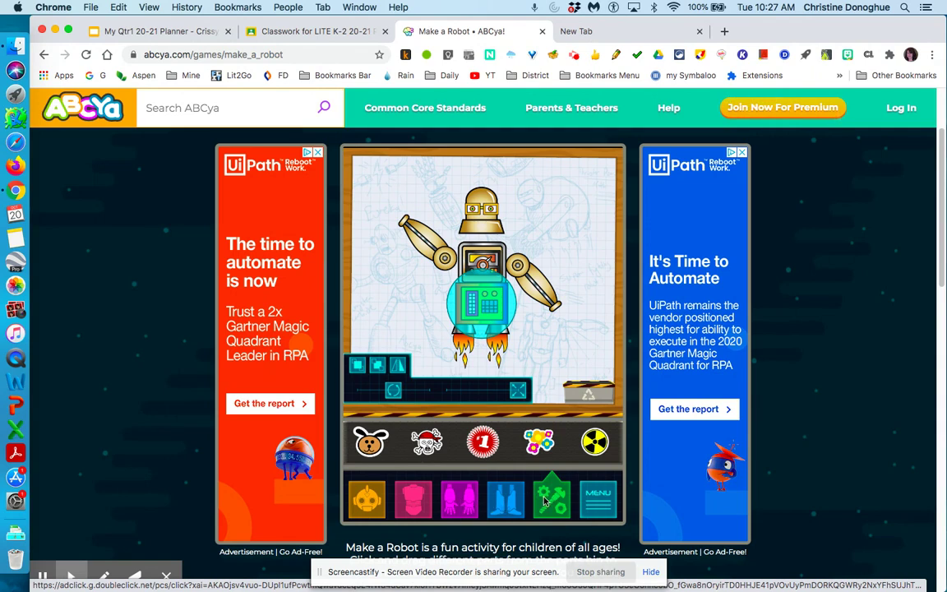
Attach red claws to both arm tips, flipping and rotating the left claw outward
click(463, 500)
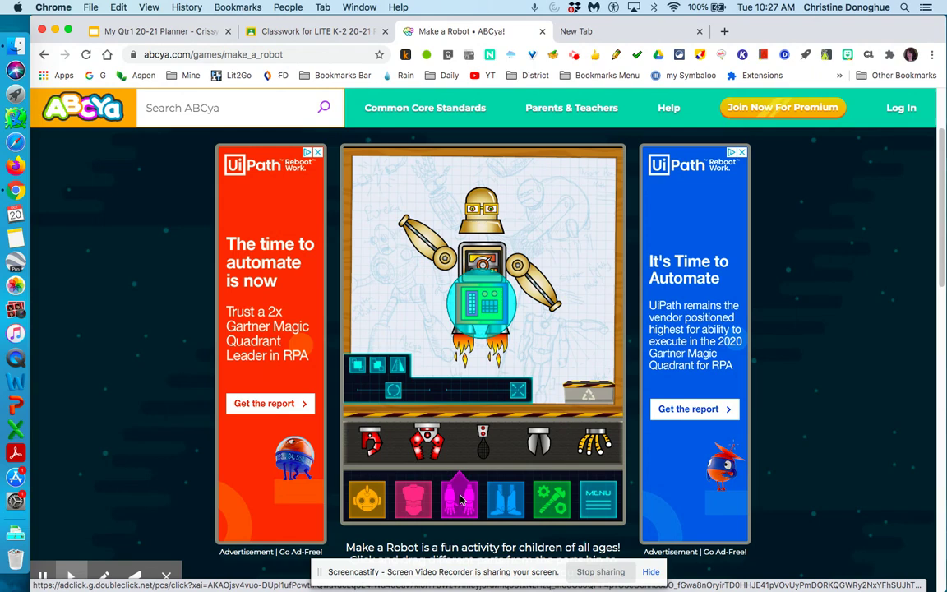
mouse_move(377, 446)
mouse_down()
mouse_move(377, 372)
mouse_move(575, 347)
mouse_move(571, 327)
mouse_up()
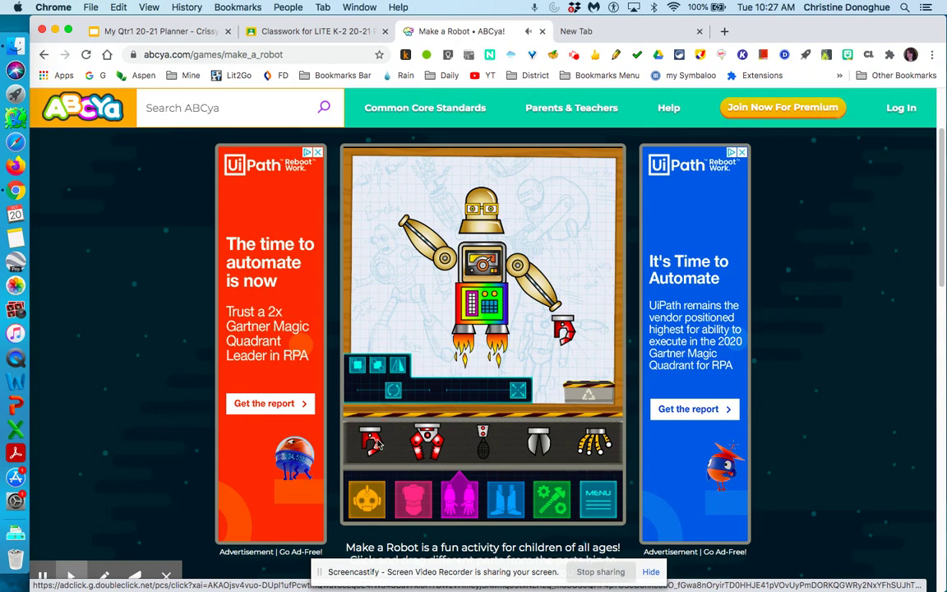
mouse_move(377, 445)
mouse_down()
mouse_move(403, 288)
mouse_move(389, 224)
mouse_move(392, 237)
mouse_up()
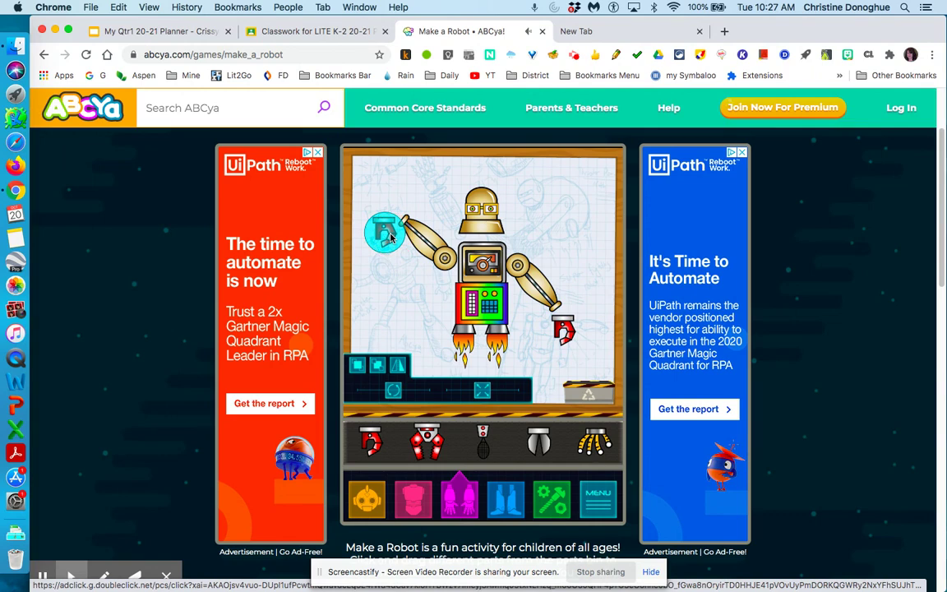
click(399, 367)
drag(393, 392, 415, 391)
drag(390, 236, 391, 215)
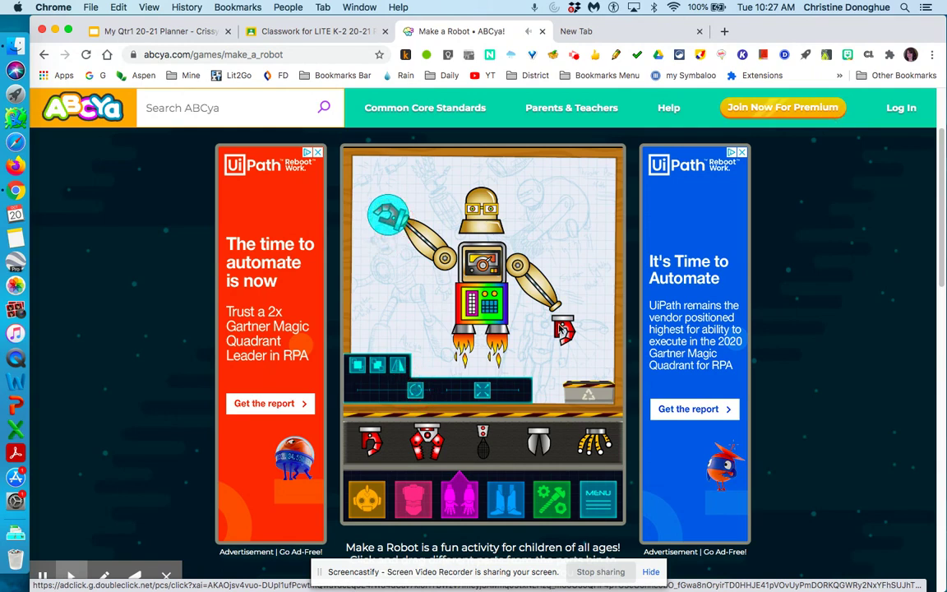
Rotate and reposition the right arm's red claw so it faces outward
click(559, 329)
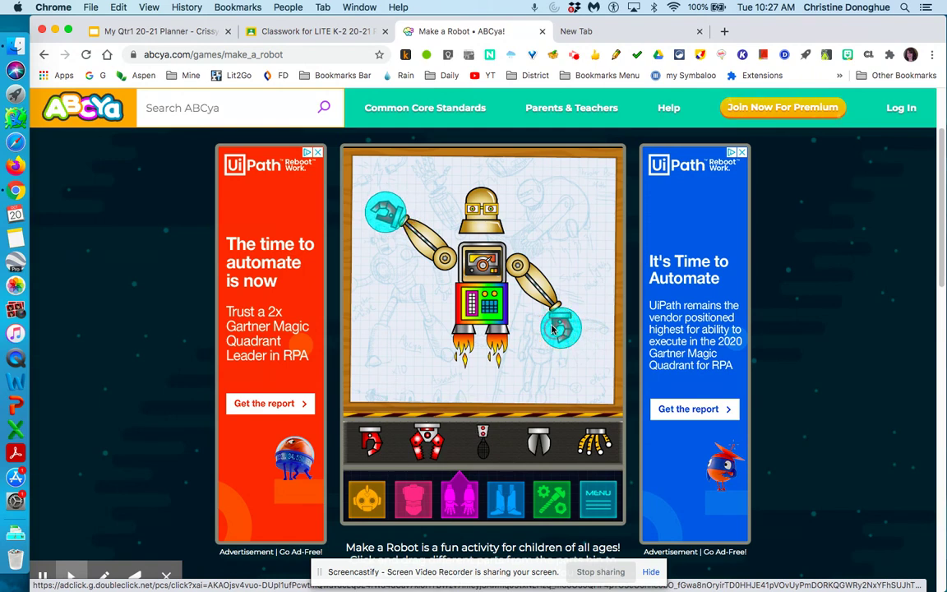
click(415, 203)
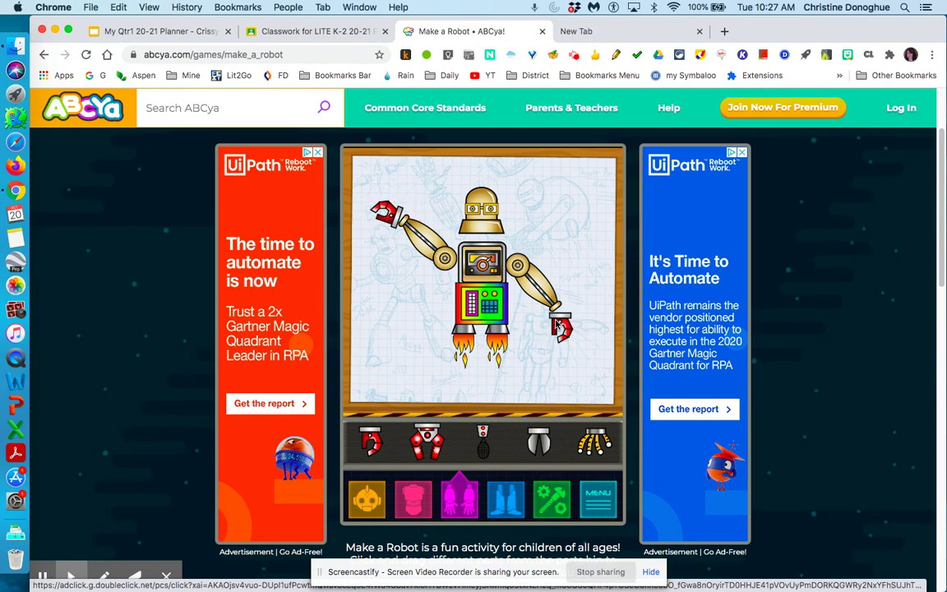
click(559, 327)
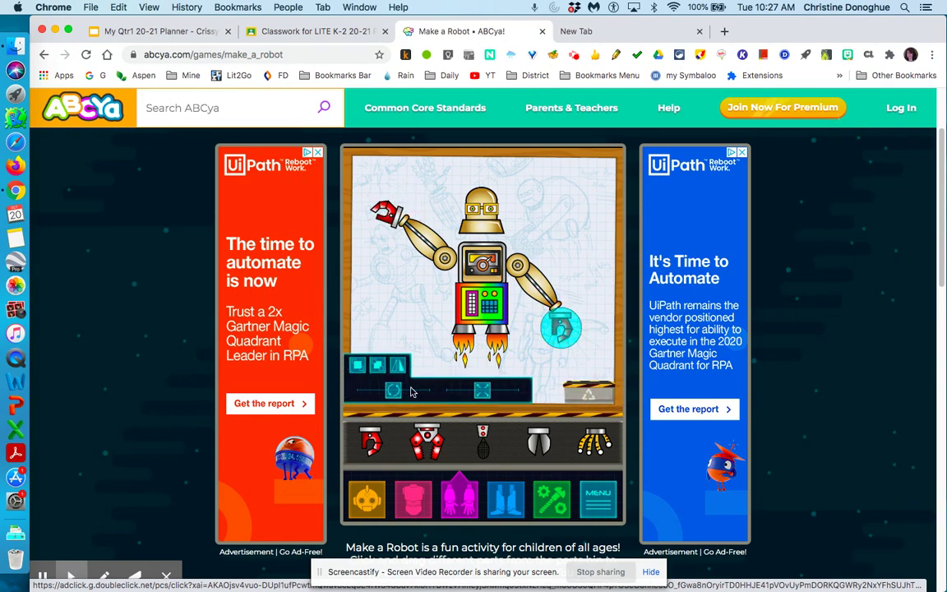
drag(393, 390, 386, 389)
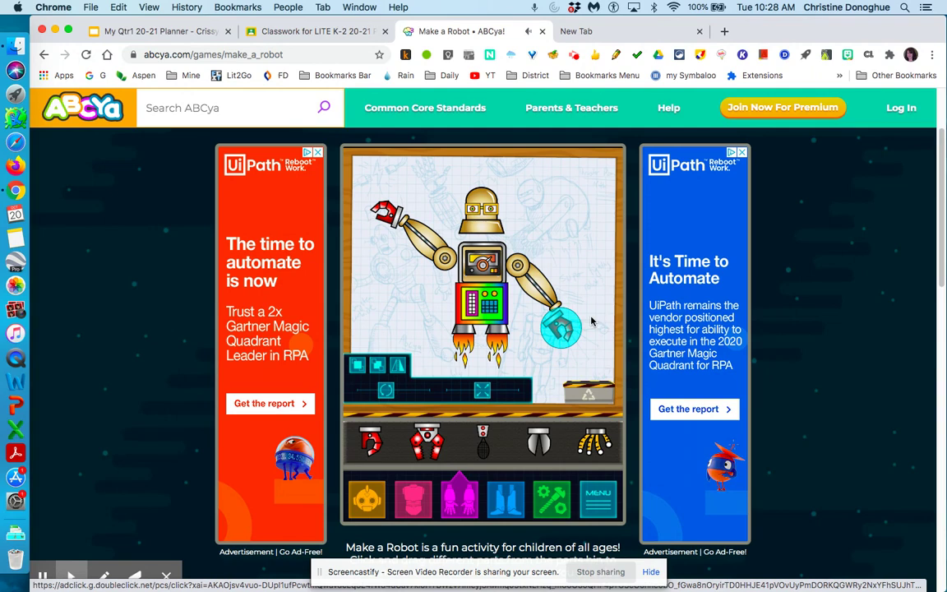
drag(562, 330, 567, 323)
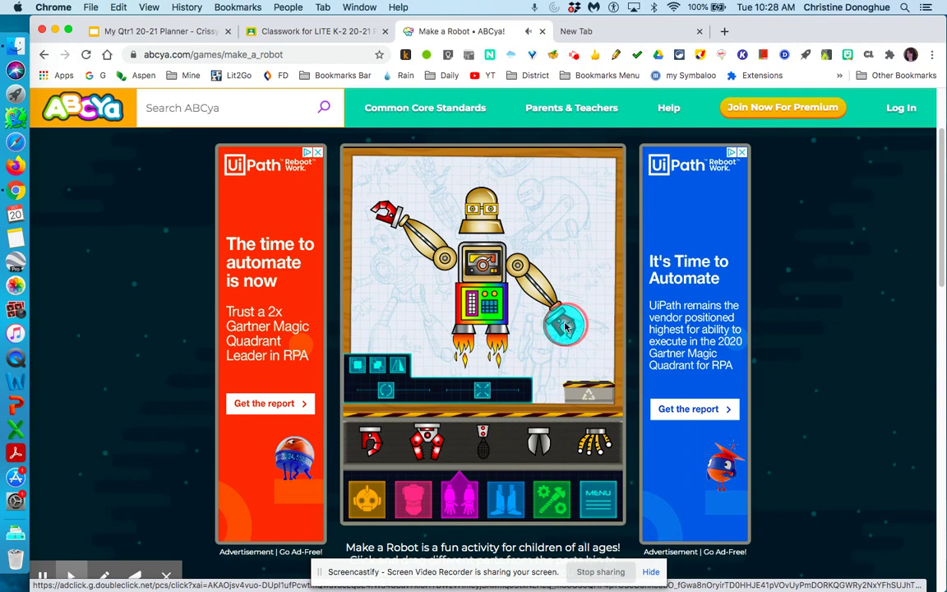
click(579, 249)
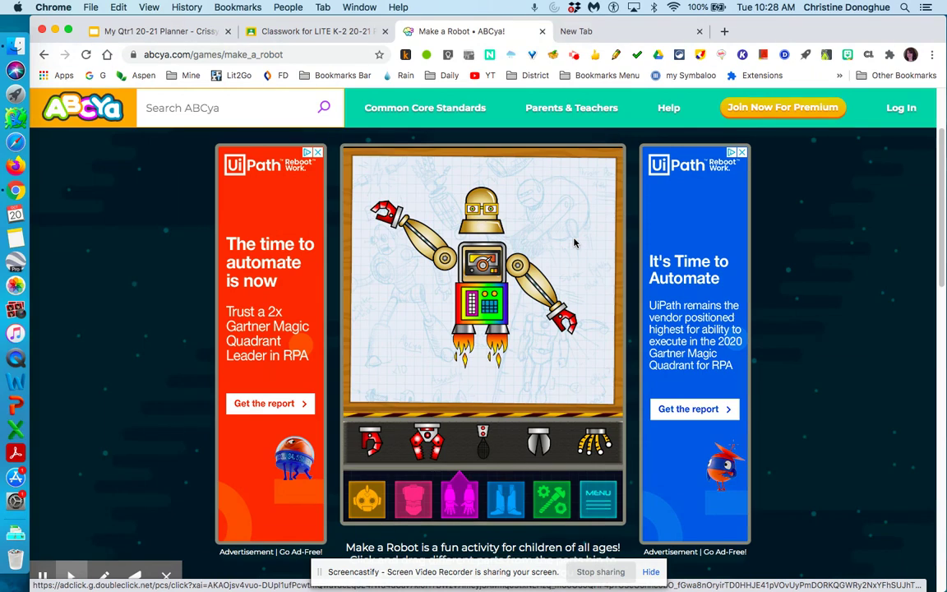
Browse the MENU options, leg parts and accessory stickers without changing the robot
click(590, 493)
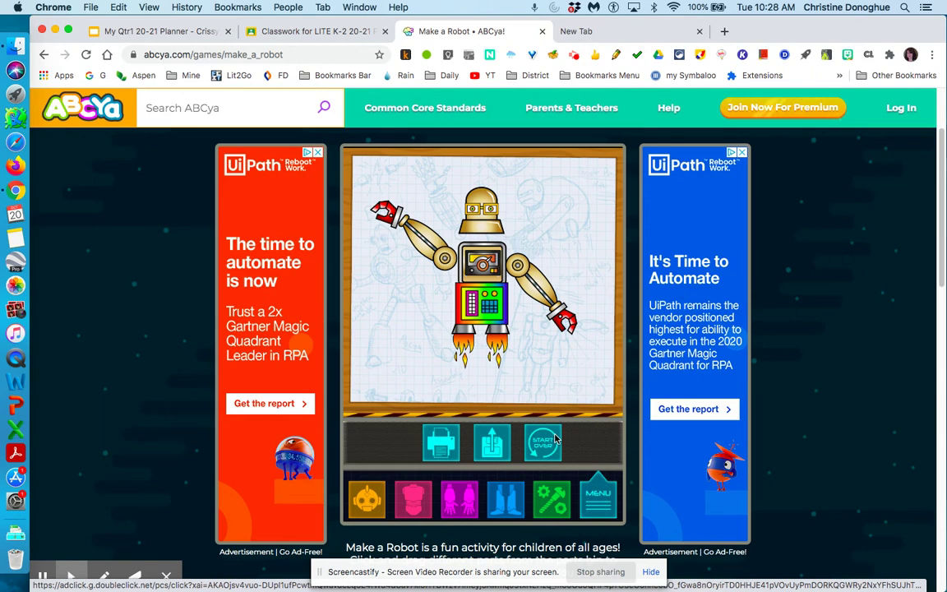
click(551, 502)
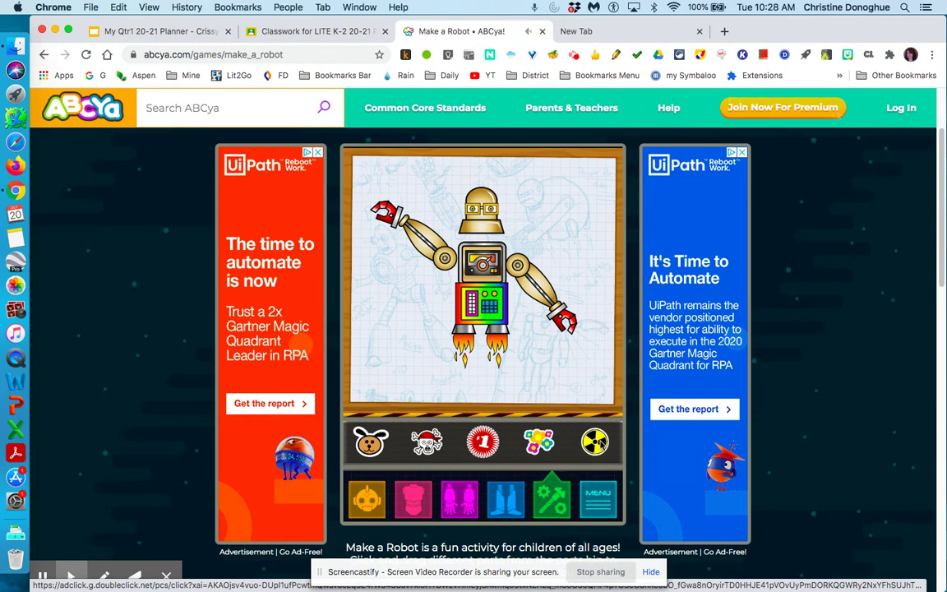
click(506, 497)
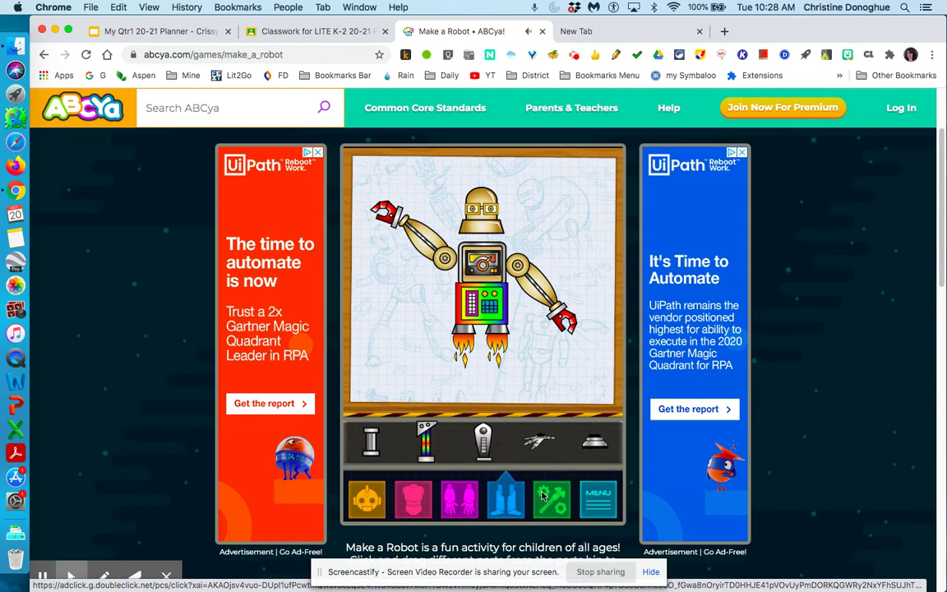
click(543, 496)
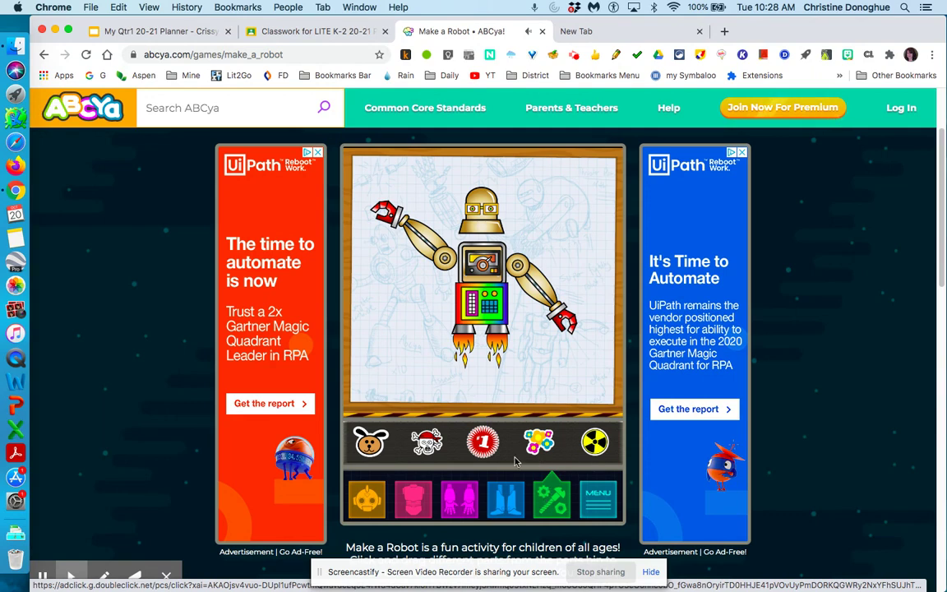